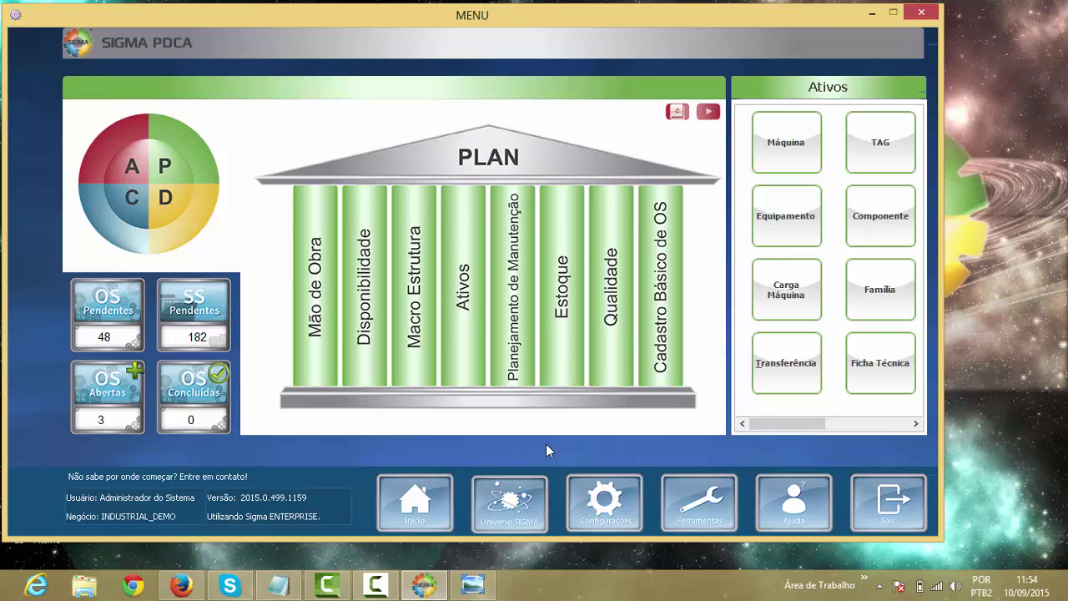
- View the carro-manutencao-preventiva picture in Windows Photo Viewer and minimise it to return to SIGMA
{"action": "left_click", "coordinate": [469, 596]}
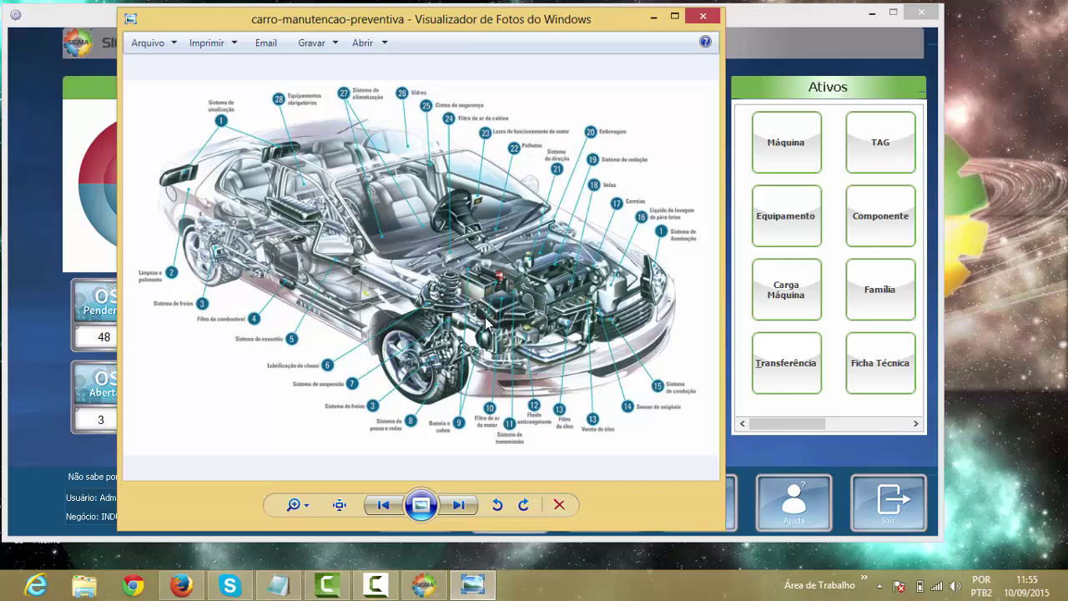
{"action": "left_click", "coordinate": [655, 17]}
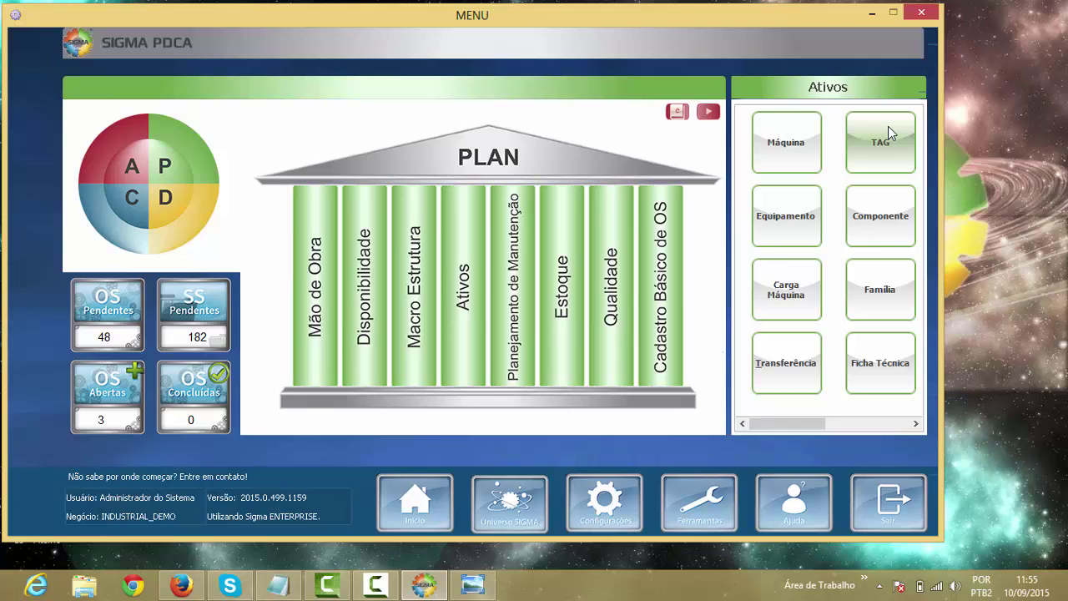
- Open the TAG registration form and check the list of existing tags without choosing one
{"action": "left_click", "coordinate": [888, 126]}
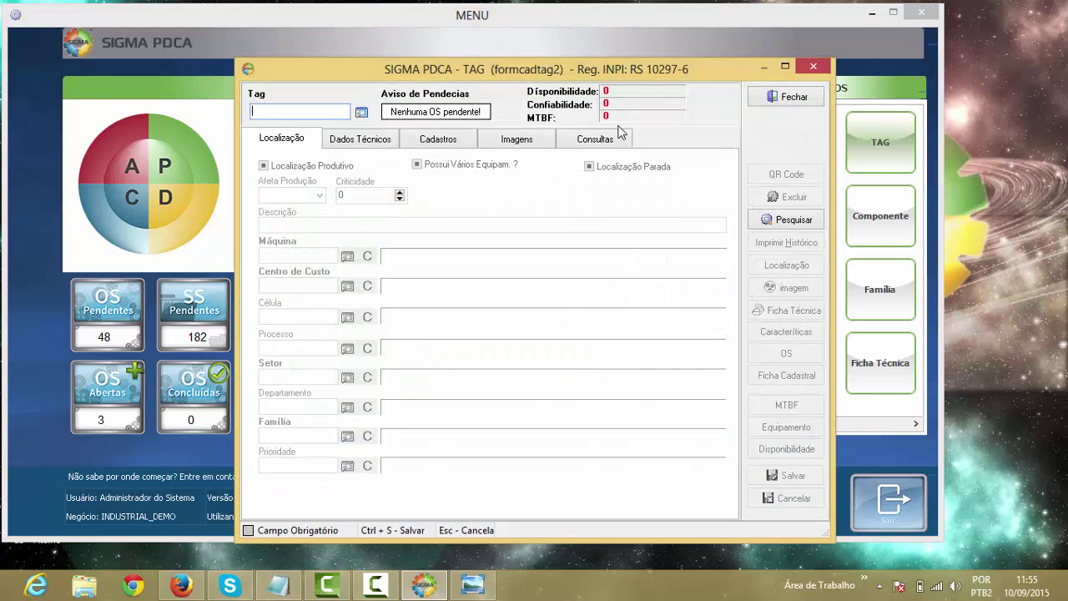
{"action": "left_click", "coordinate": [361, 113]}
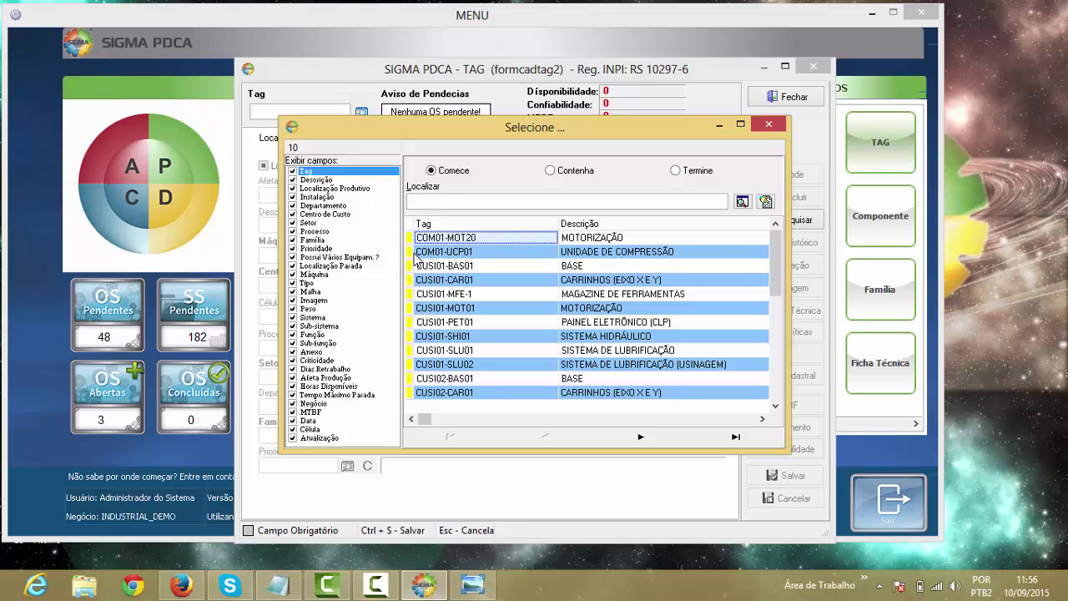
{"action": "left_click", "coordinate": [453, 241]}
{"action": "left_click", "coordinate": [769, 127]}
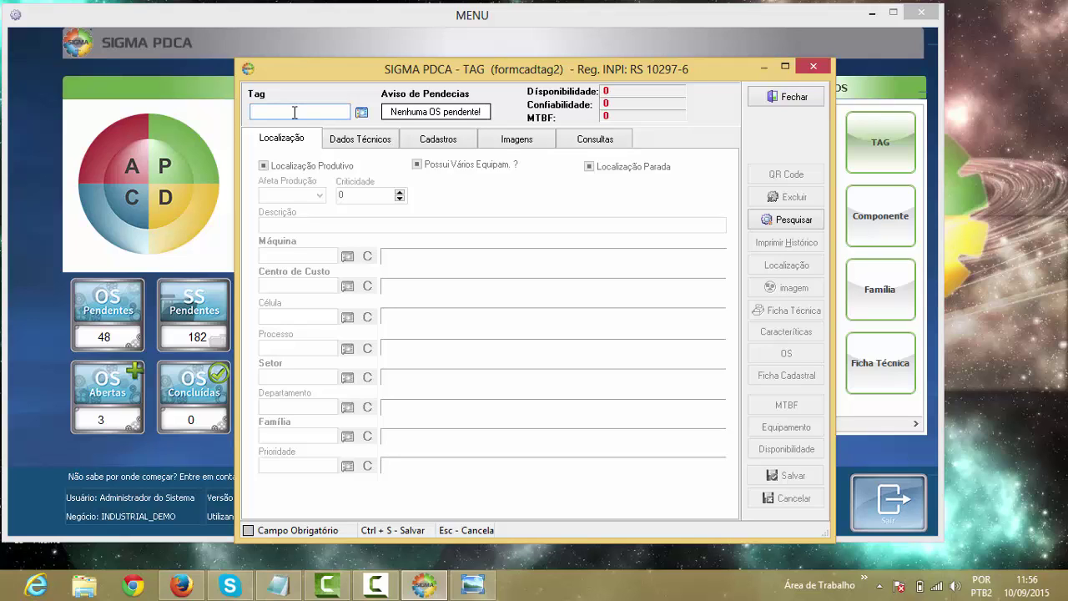
- Create tag COM06-UCP with Afeta Produção S, Criticidade 10 and description UNIDADE DE COMPRESSÃO
{"action": "type", "text": "COM06-UCP"}
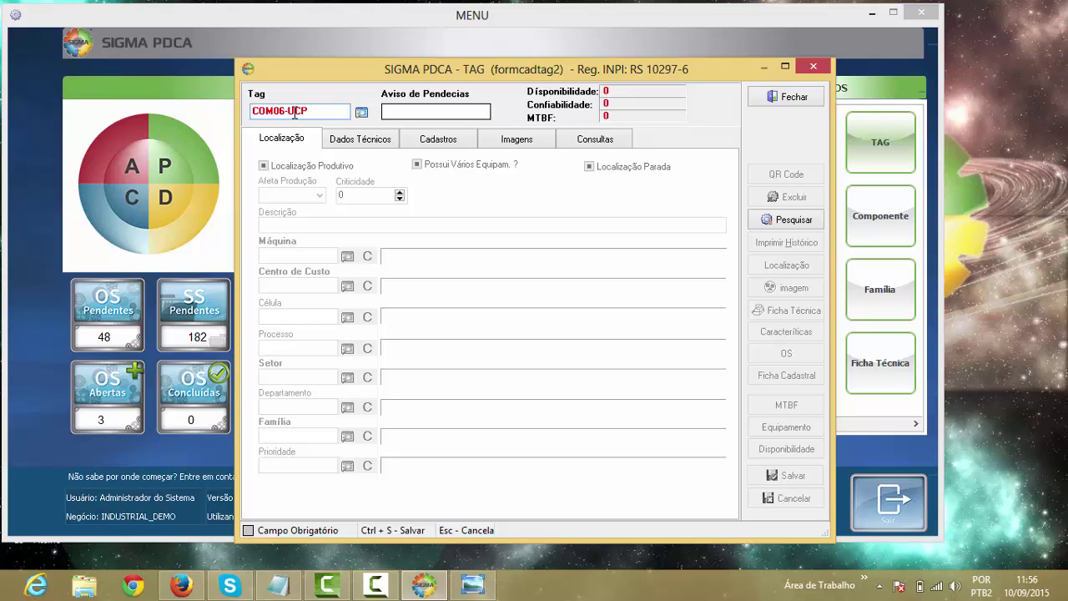
{"action": "key", "text": "Return"}
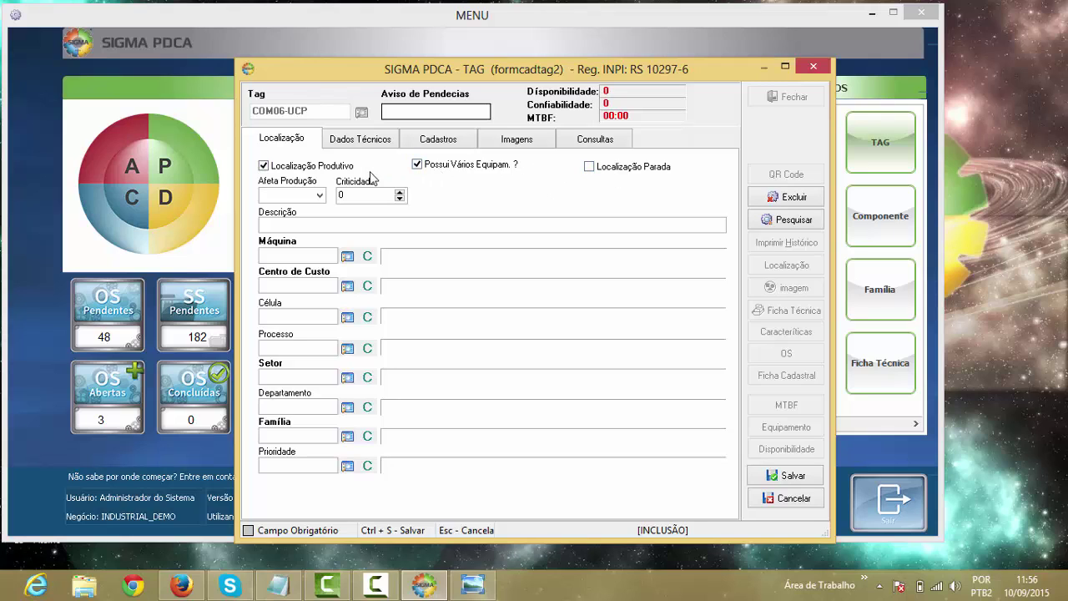
{"action": "left_click", "coordinate": [319, 194]}
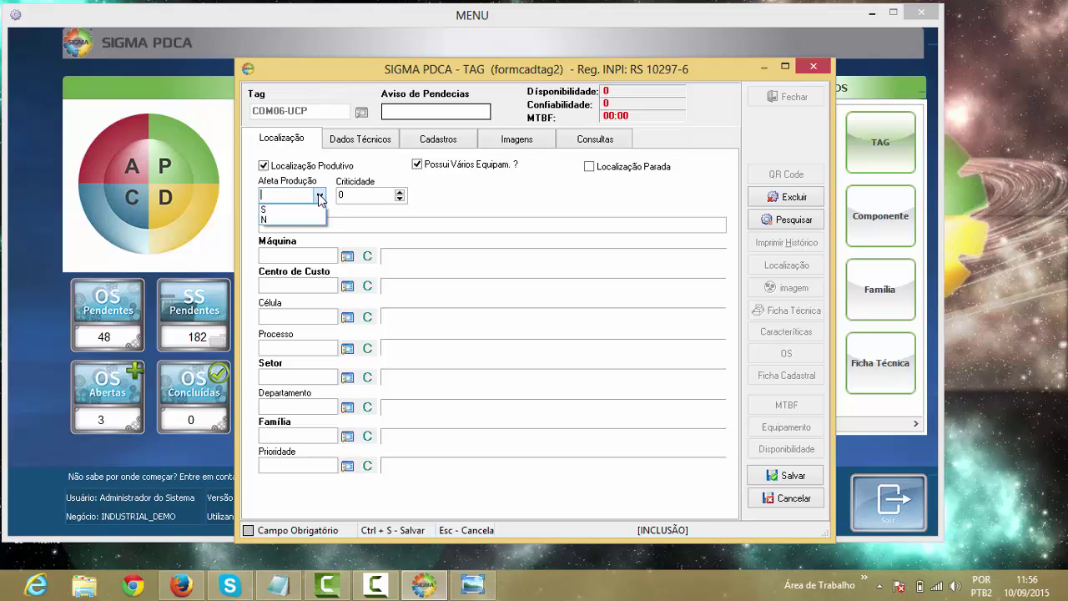
{"action": "left_click", "coordinate": [280, 212]}
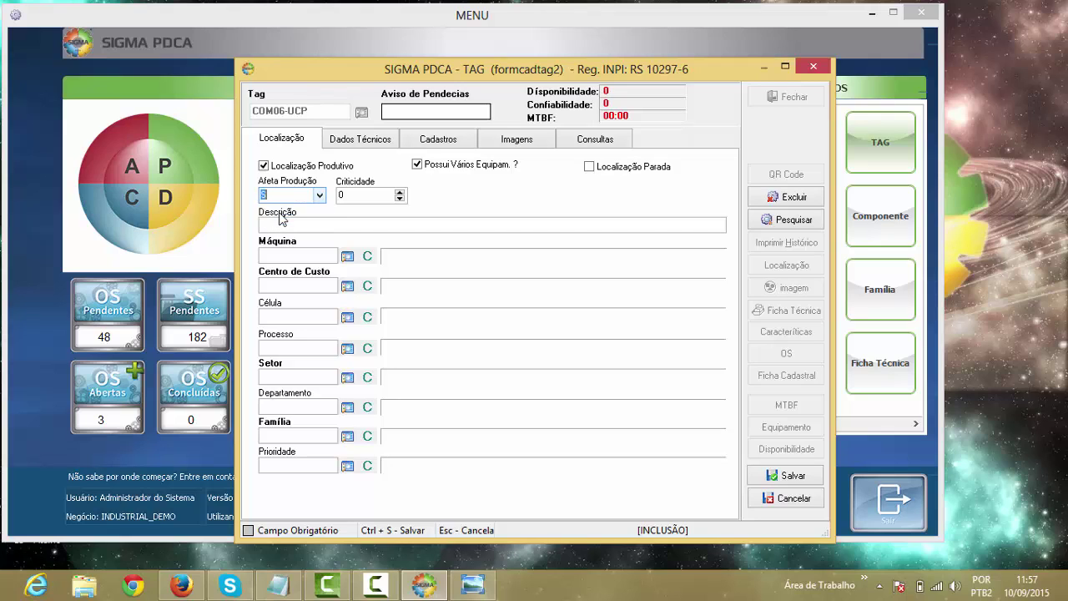
{"action": "left_click", "coordinate": [400, 192]}
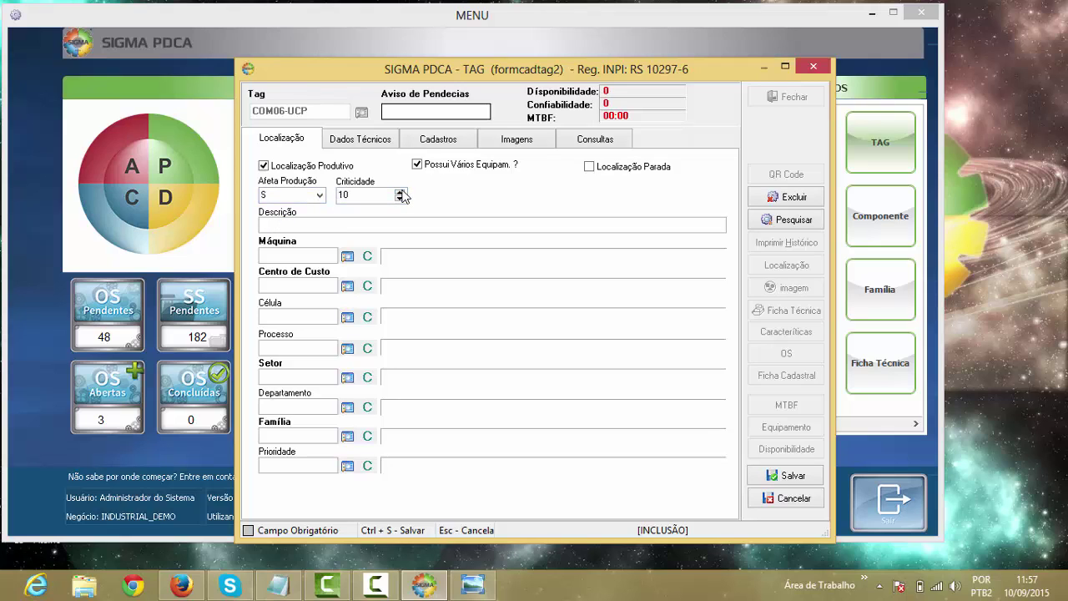
{"action": "left_click", "coordinate": [346, 224]}
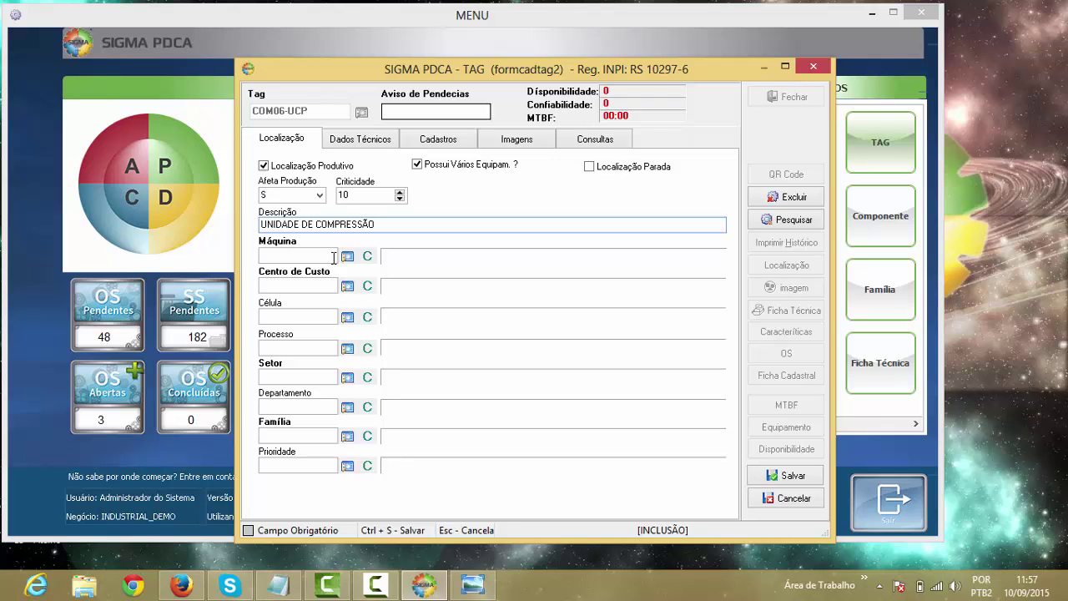
- Assign machine COM06, found by searching for COM, and import its cost centre, sector, group, department and process
{"action": "left_click", "coordinate": [347, 255]}
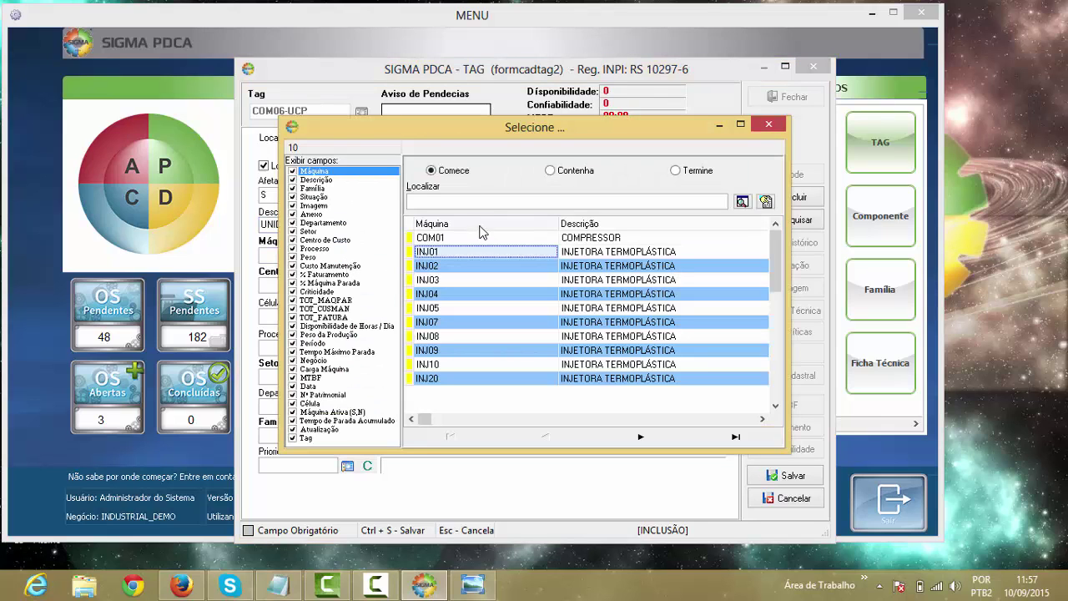
{"action": "left_click", "coordinate": [493, 205]}
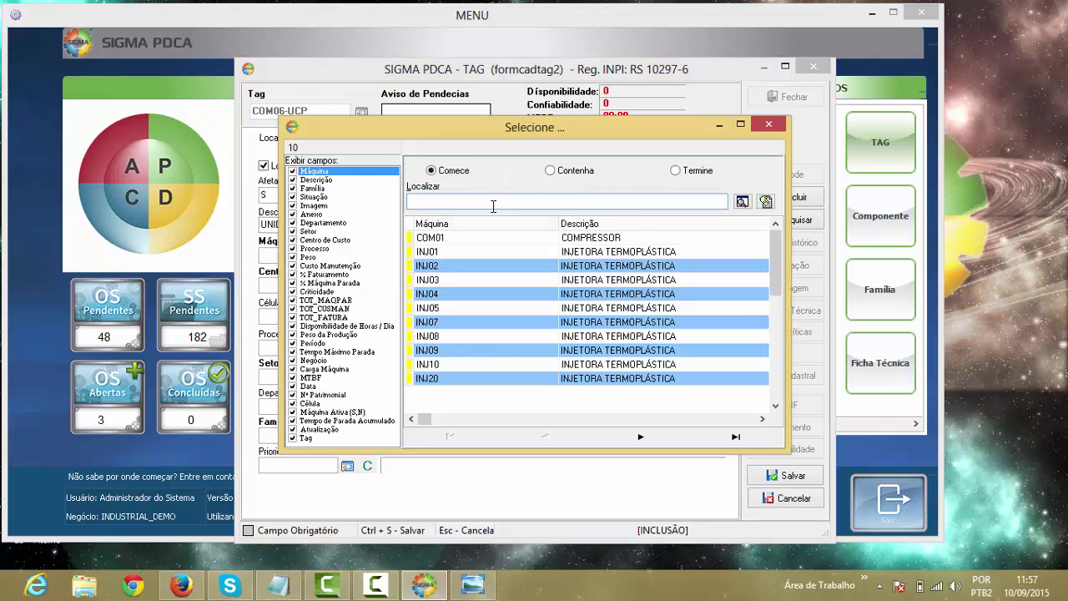
{"action": "type", "text": "COM"}
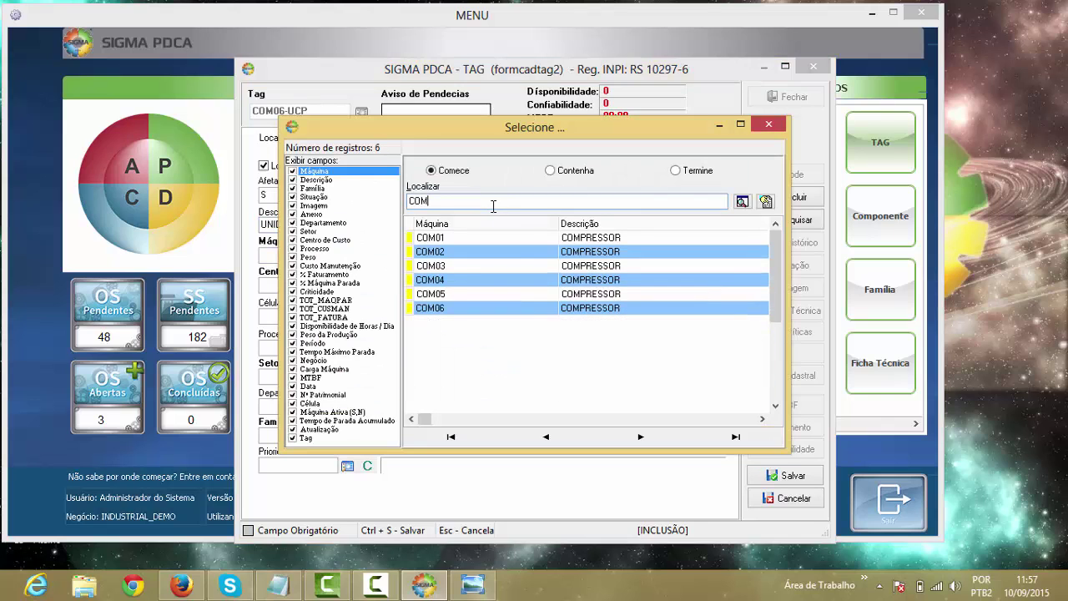
{"action": "left_click", "coordinate": [485, 307]}
{"action": "double_click", "coordinate": [485, 307]}
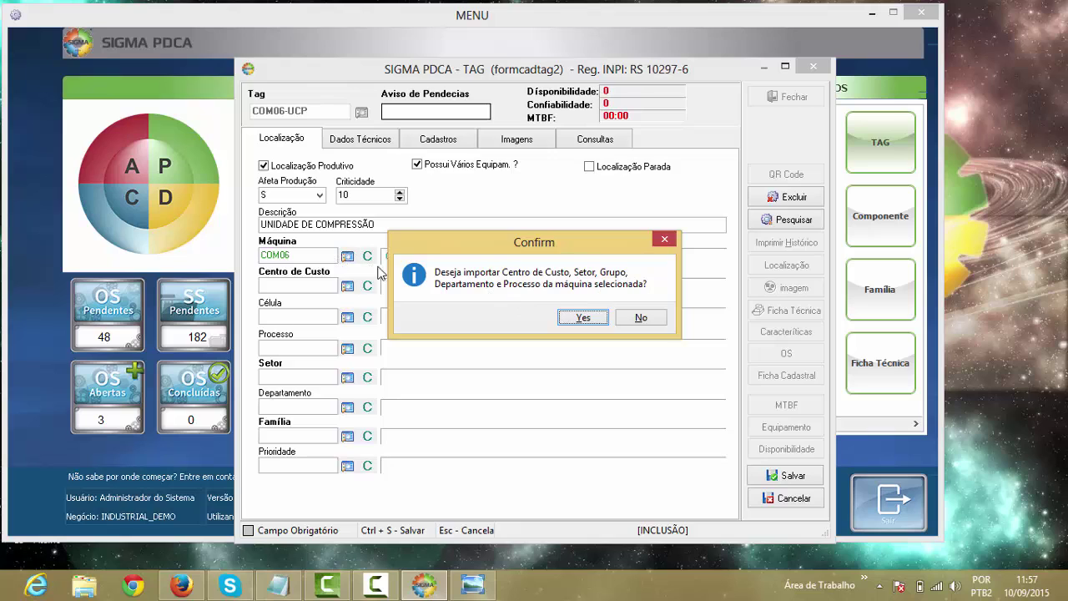
{"action": "left_click", "coordinate": [583, 318]}
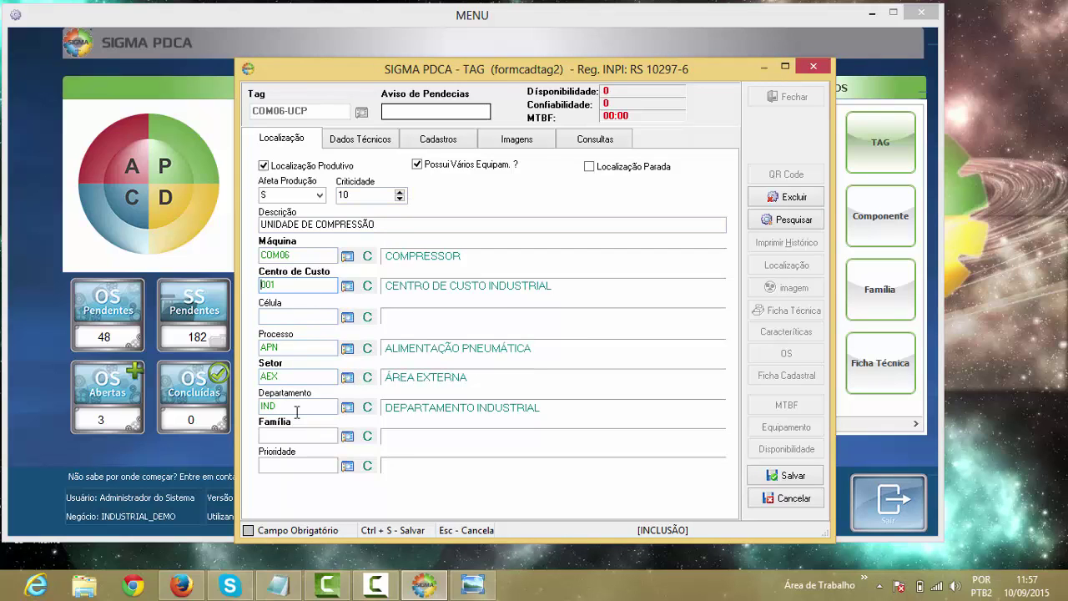
- Set the tag's family to UCP (UNIDADE DE COMPRESSÃO) and its priority to MED
{"action": "left_click", "coordinate": [347, 436]}
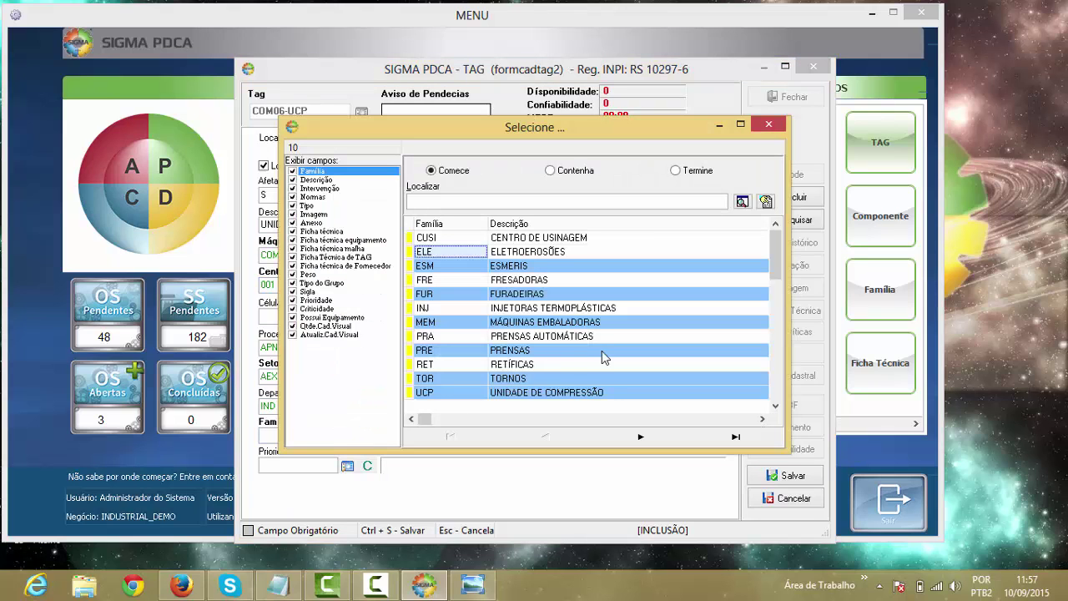
{"action": "double_click", "coordinate": [526, 393]}
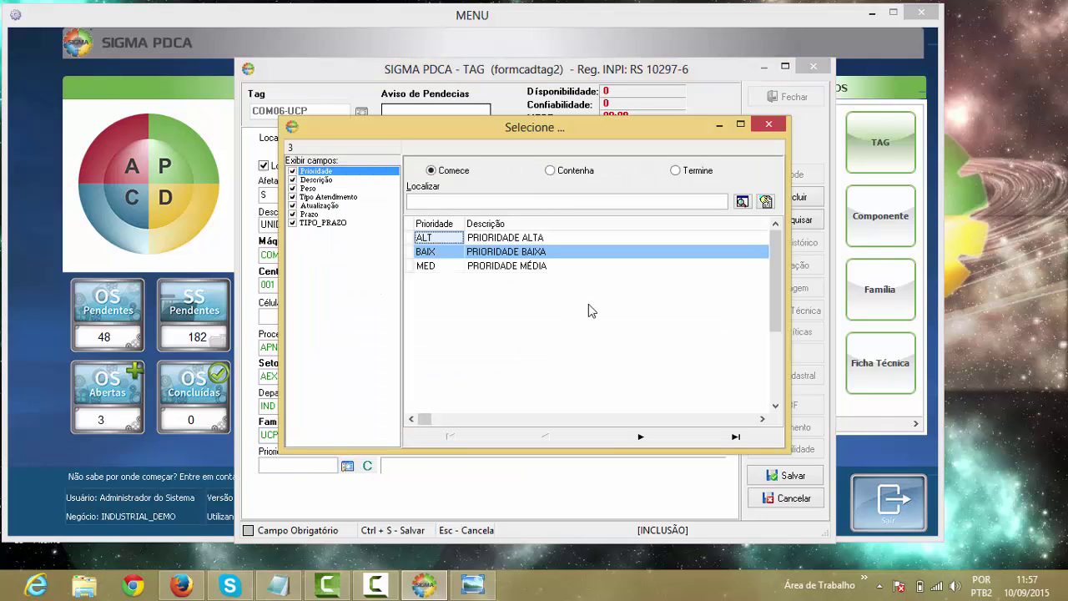
{"action": "double_click", "coordinate": [431, 266]}
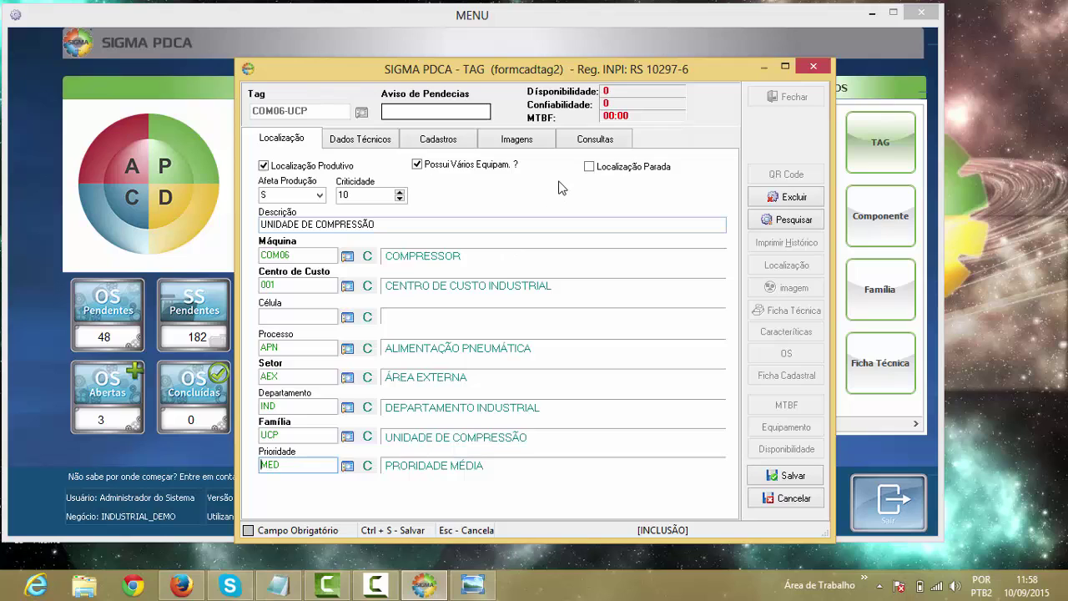
- Examine the tag's registration pages for symptoms (Sintomas) and parts (Peças)
{"action": "left_click", "coordinate": [440, 137]}
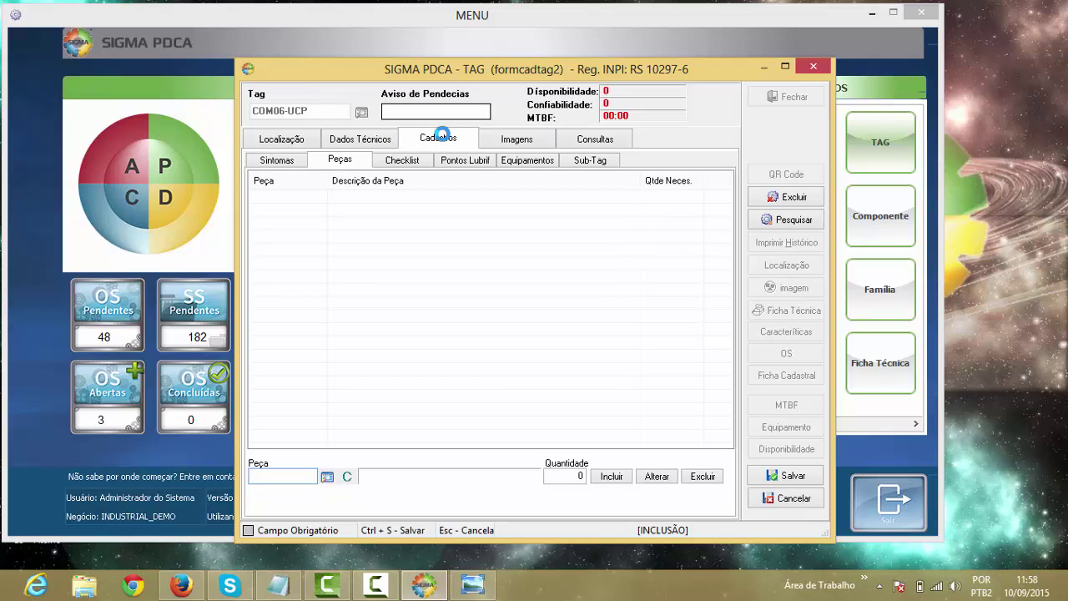
{"action": "left_click", "coordinate": [287, 161]}
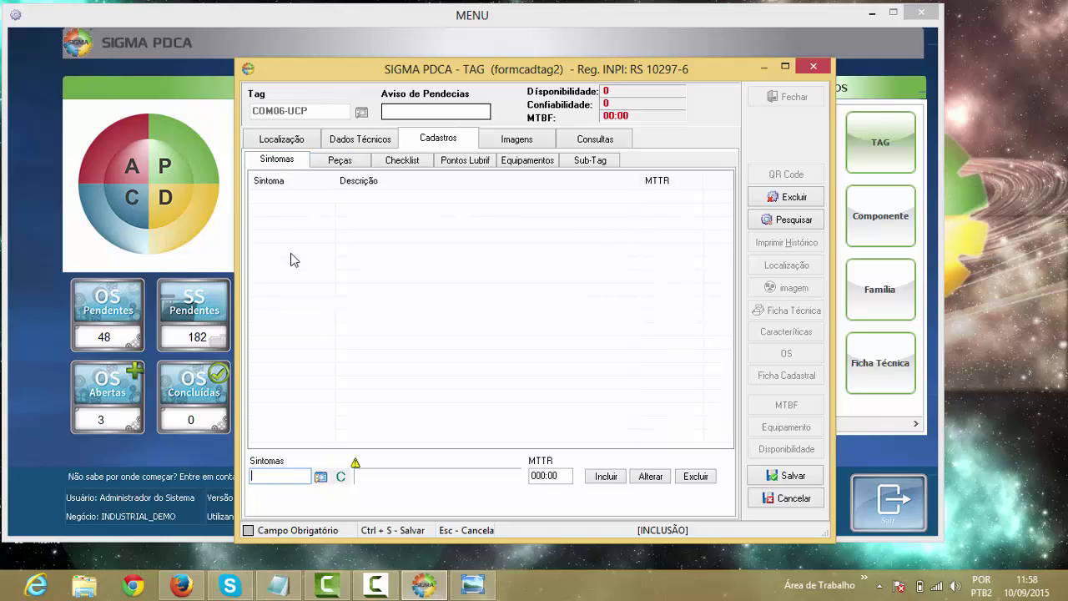
{"action": "left_click", "coordinate": [341, 160]}
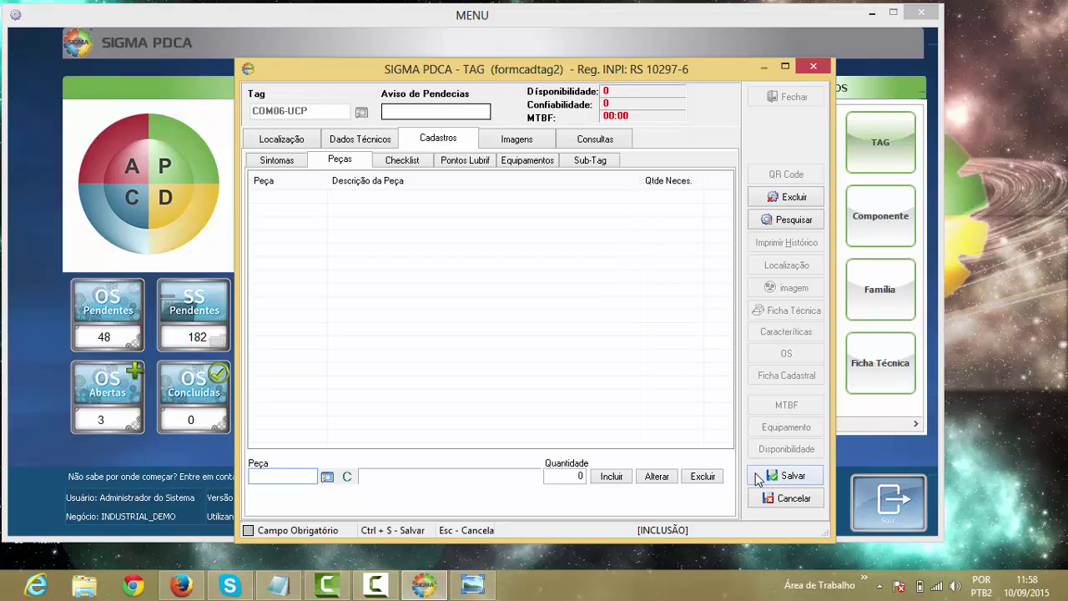
- Save the tag, applying the changes to its equipment as well, and reopen COM06-UCP for editing
{"action": "left_click", "coordinate": [780, 477]}
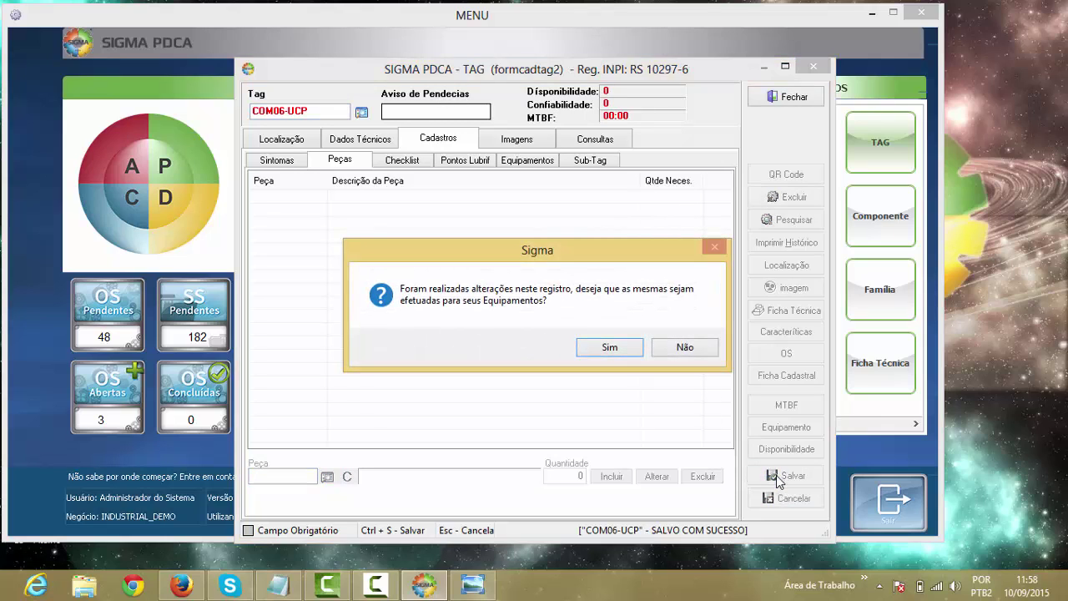
{"action": "left_click", "coordinate": [610, 349]}
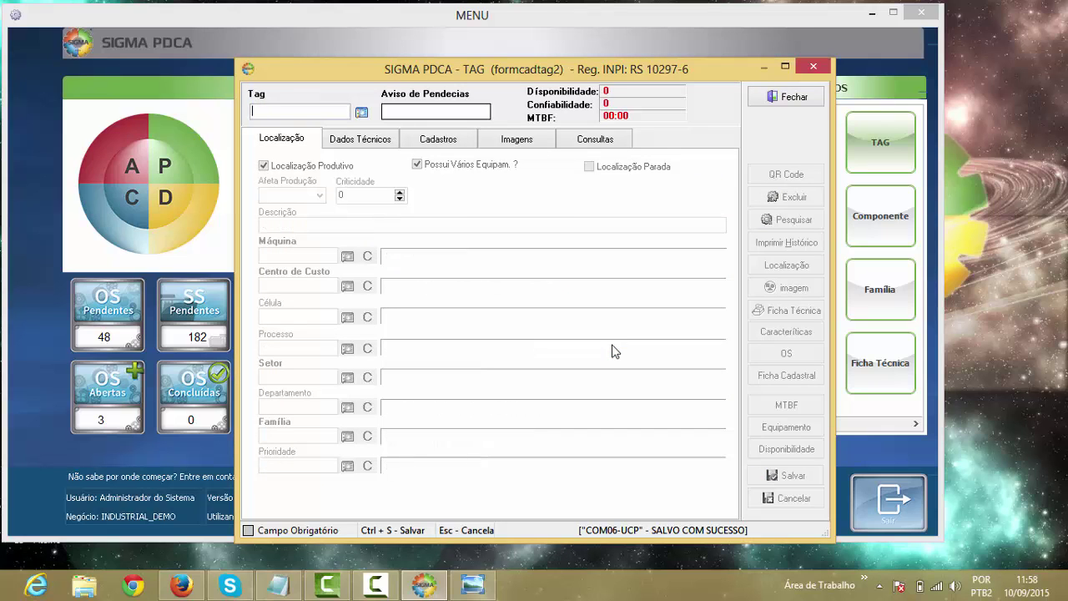
{"action": "left_click", "coordinate": [361, 112]}
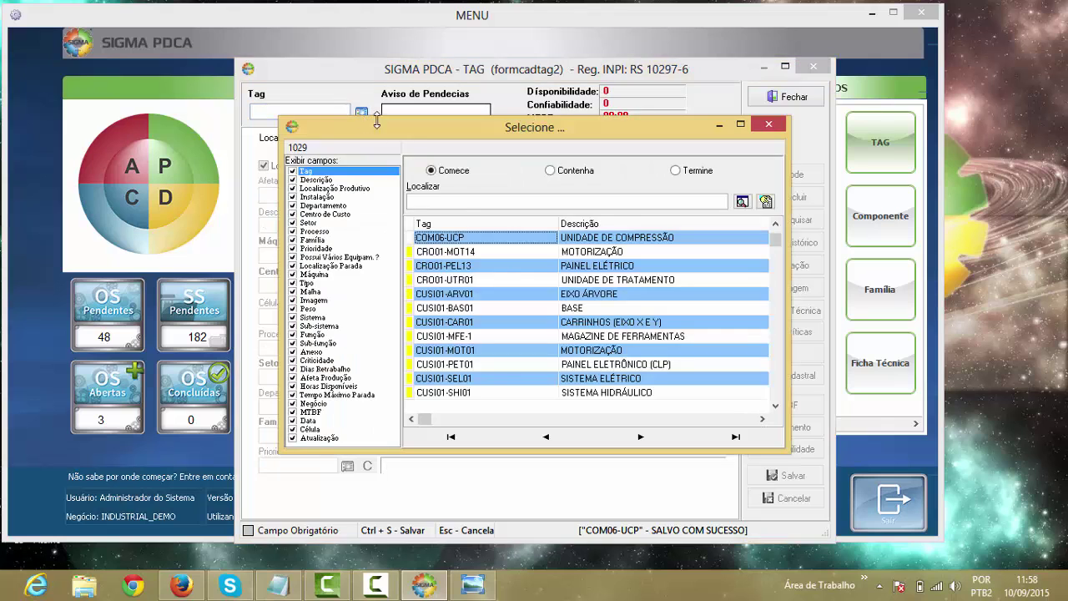
{"action": "double_click", "coordinate": [461, 239]}
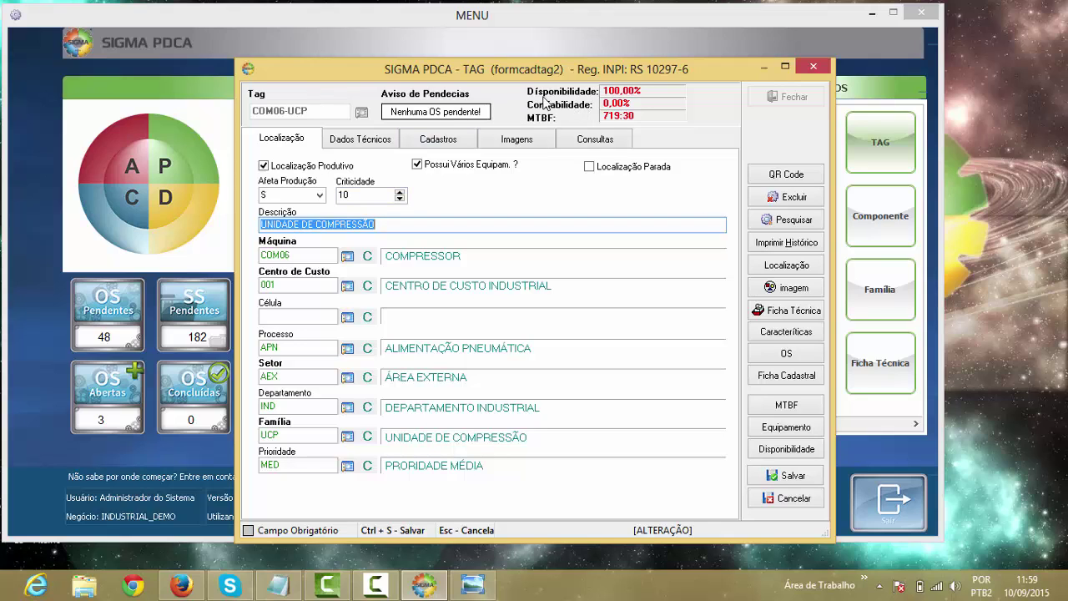
- Add the image compressão to the tag with the description UCP, using the same file as its attachment
{"action": "left_click", "coordinate": [518, 142]}
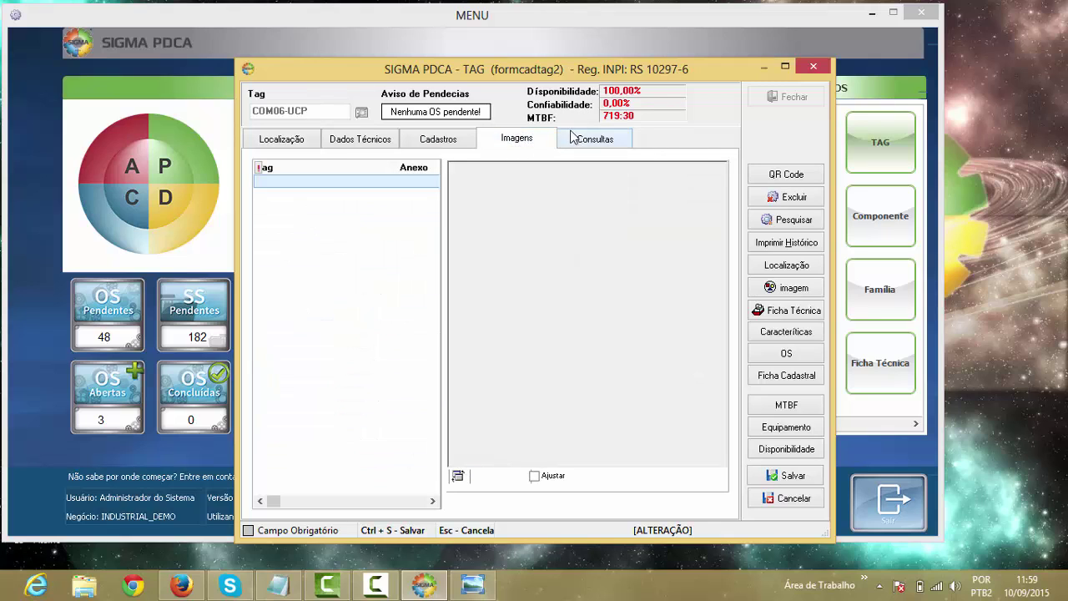
{"action": "left_click", "coordinate": [777, 289]}
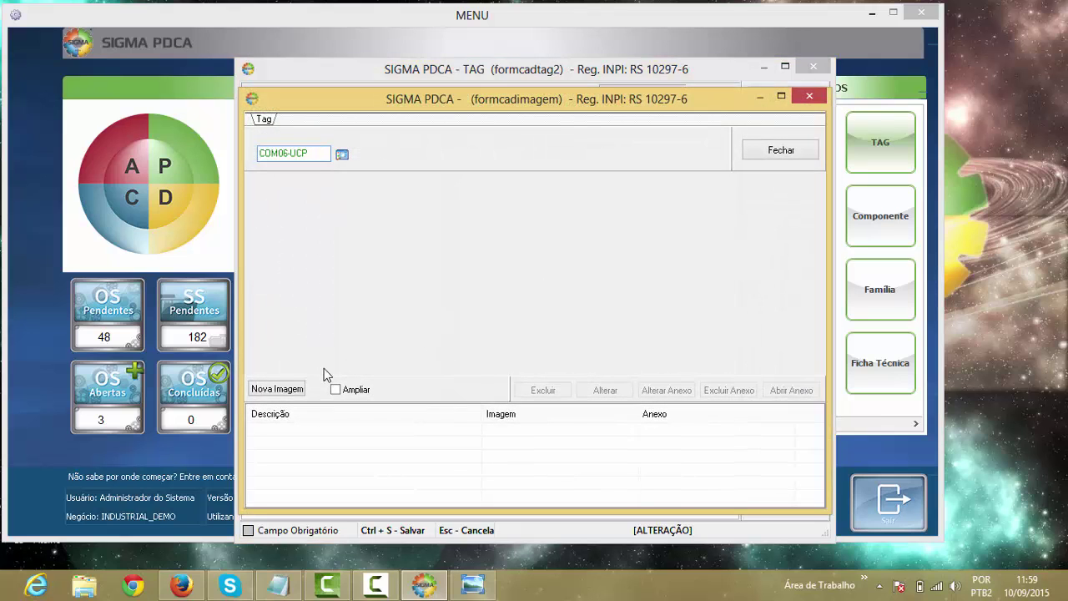
{"action": "left_click", "coordinate": [285, 392]}
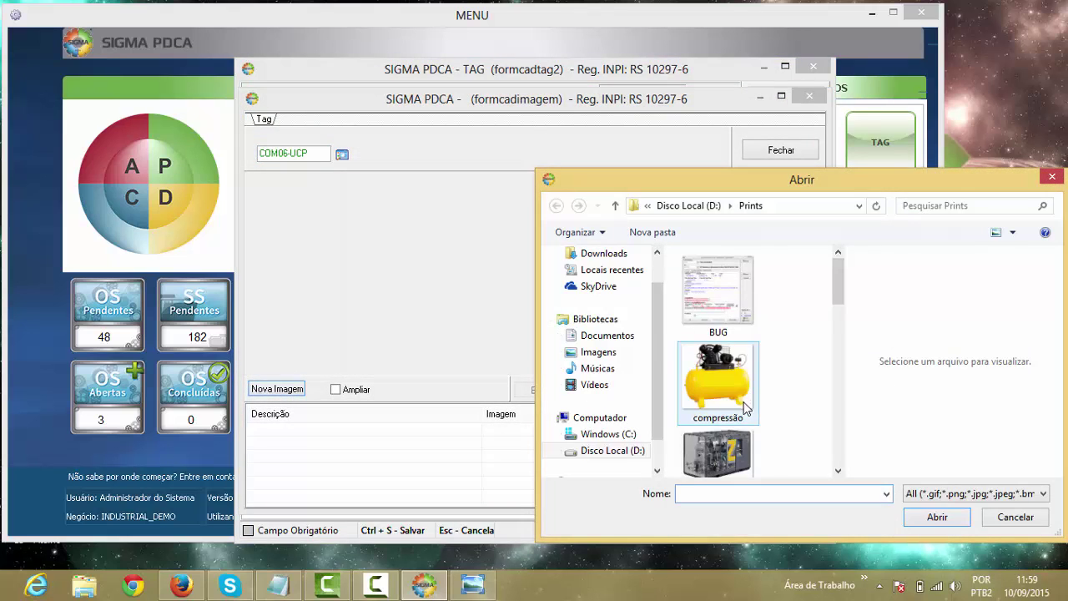
{"action": "left_click", "coordinate": [714, 392]}
{"action": "left_click", "coordinate": [937, 517]}
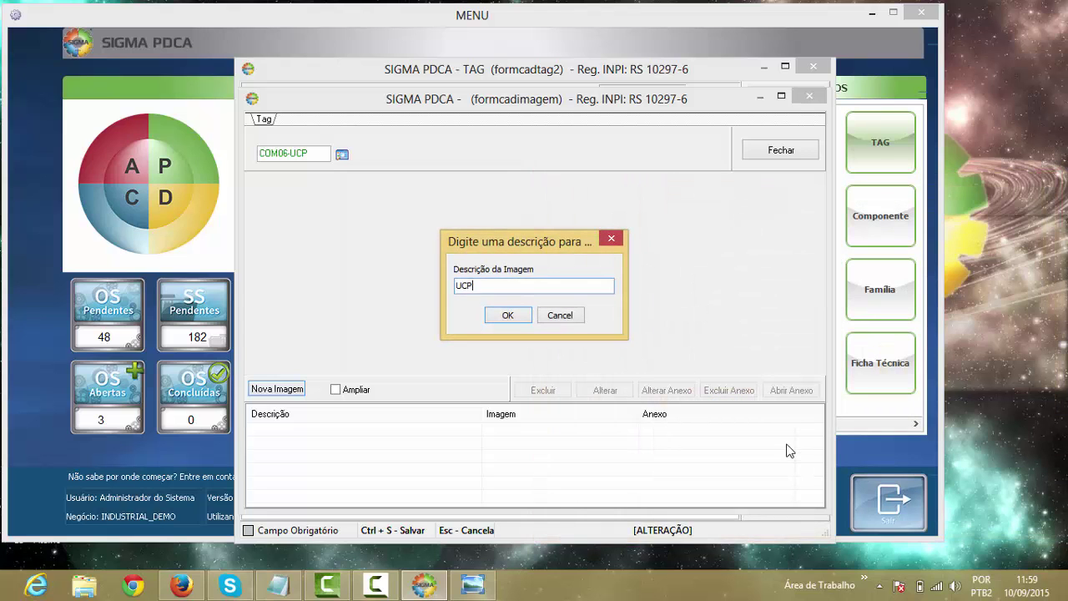
{"action": "left_click", "coordinate": [512, 315]}
{"action": "left_click", "coordinate": [728, 380]}
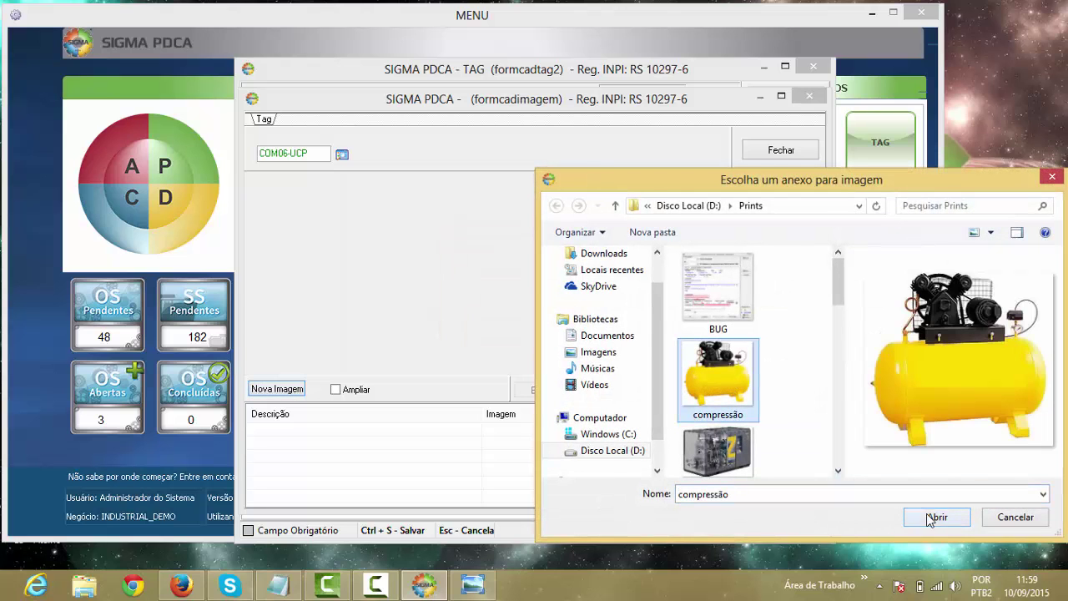
{"action": "left_click", "coordinate": [931, 517]}
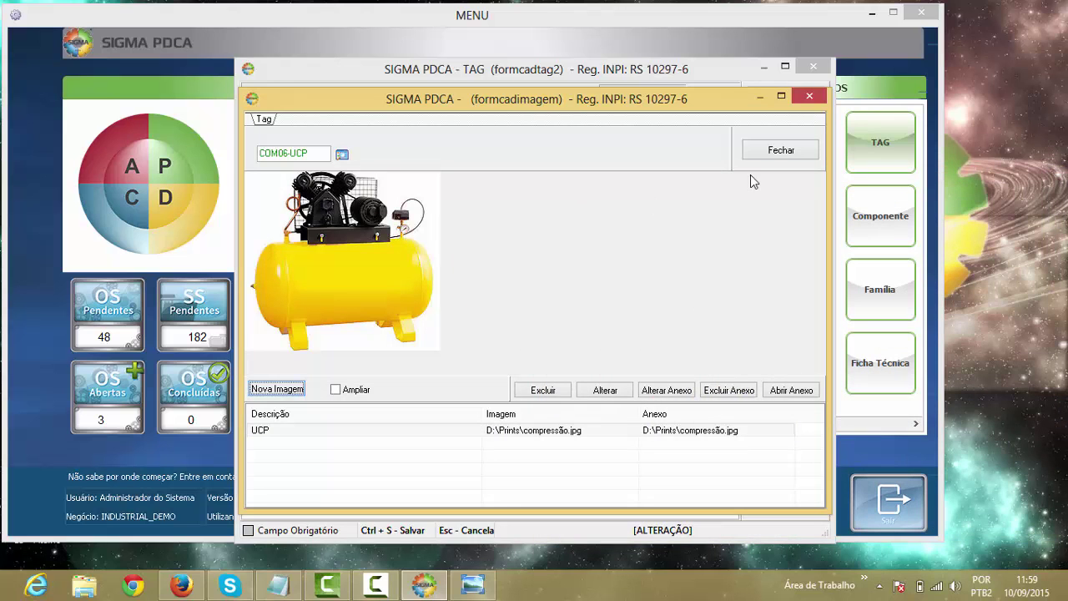
{"action": "left_click", "coordinate": [782, 150]}
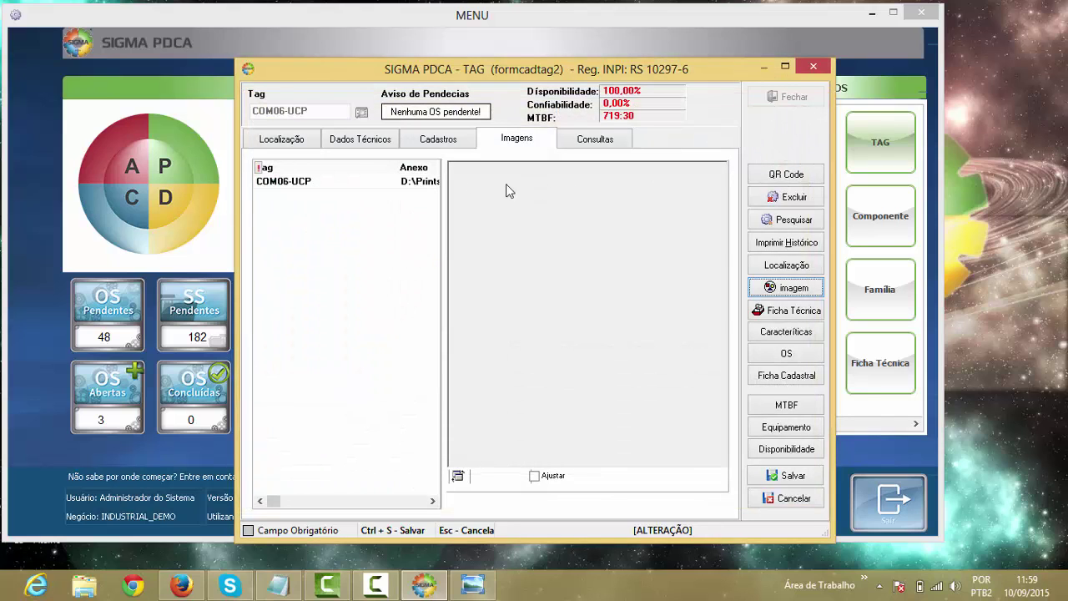
- Preview the image linked to COM06-UCP and return to the tag's location data
{"action": "left_click", "coordinate": [406, 182]}
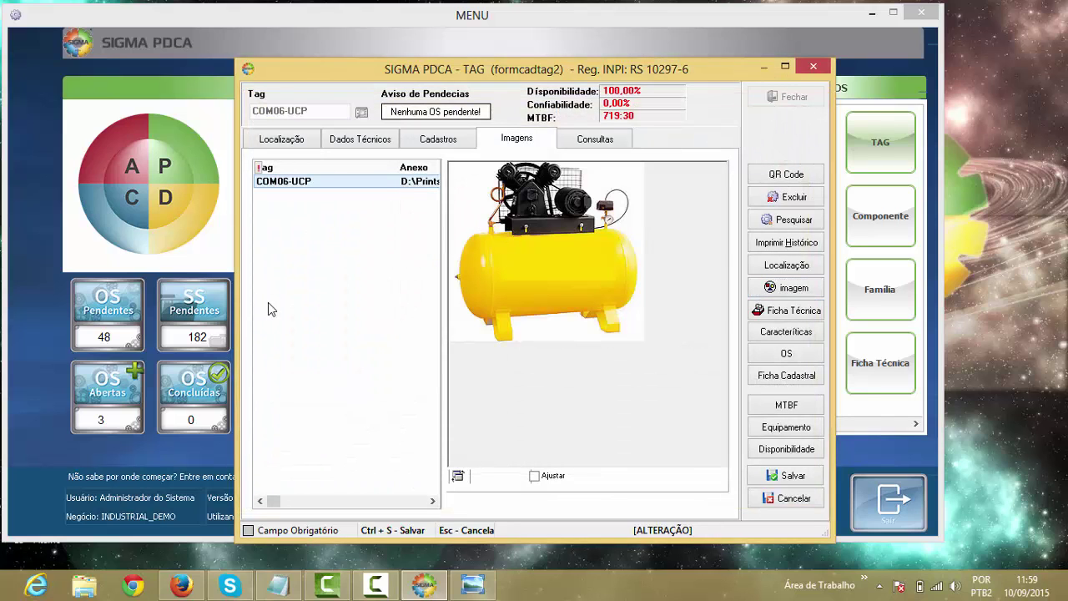
{"action": "left_click", "coordinate": [292, 144]}
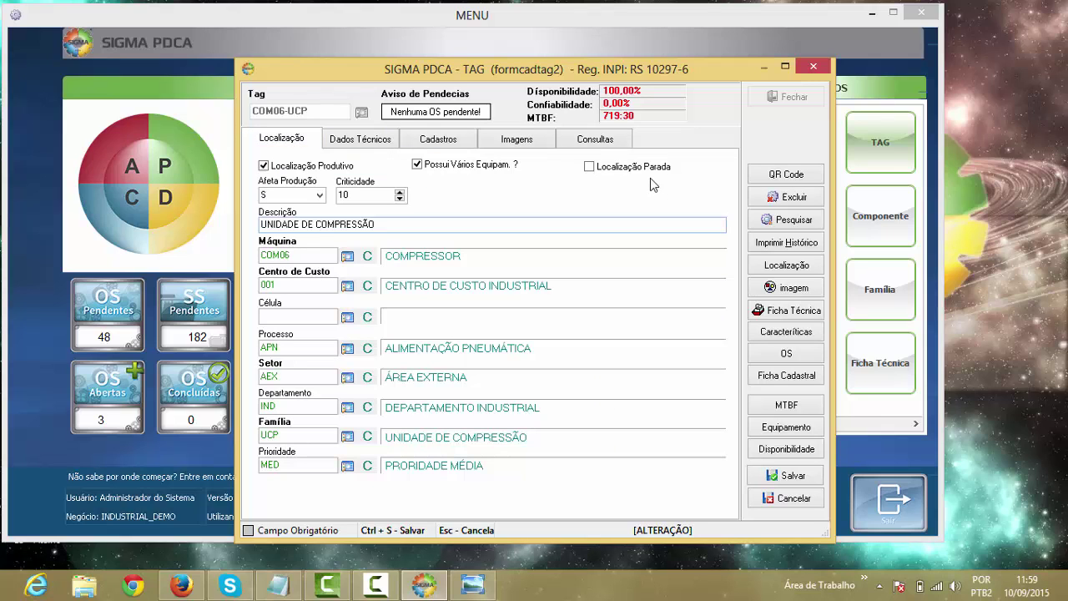
- View the history page of the tag's queries (Consultas) and return to its location data
{"action": "left_click", "coordinate": [608, 144]}
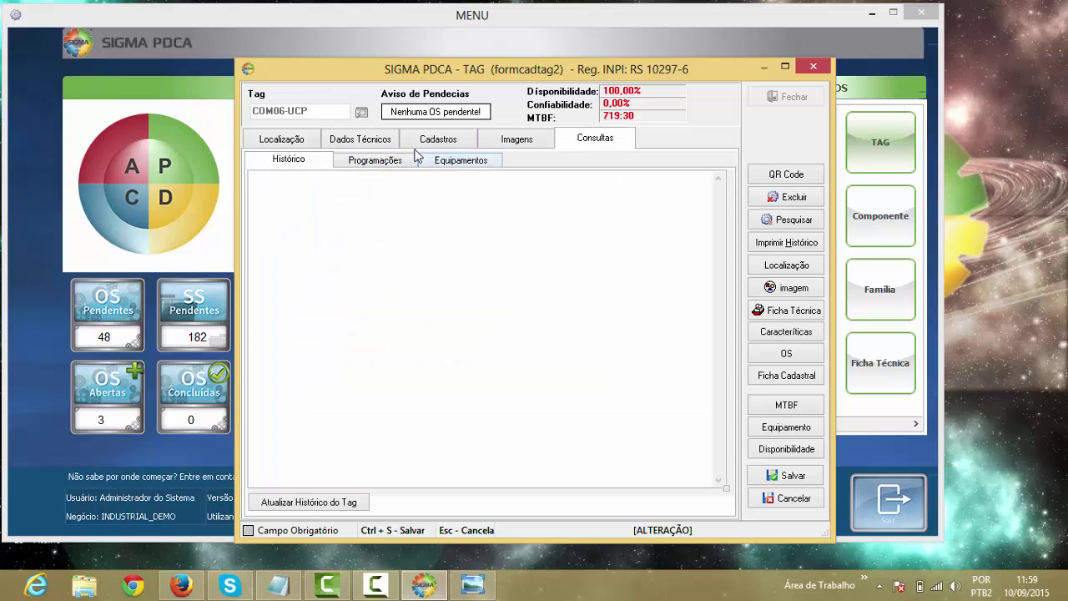
{"action": "left_click", "coordinate": [271, 140]}
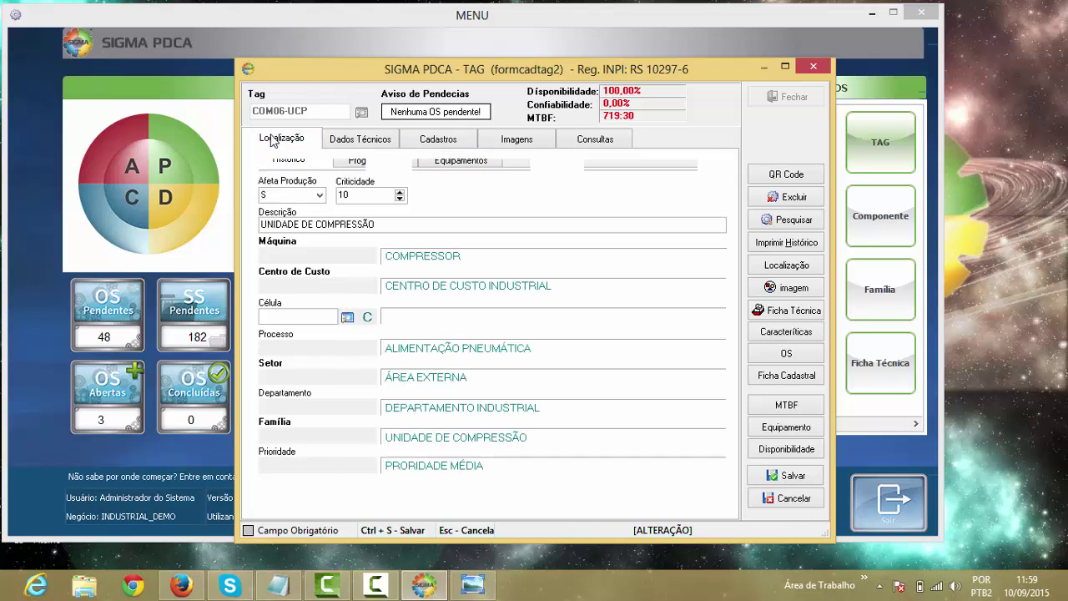
- Save COM06-UCP with the changes also applied to its equipment, close the tag registration and return to the main menu's home view
{"action": "left_click", "coordinate": [790, 478]}
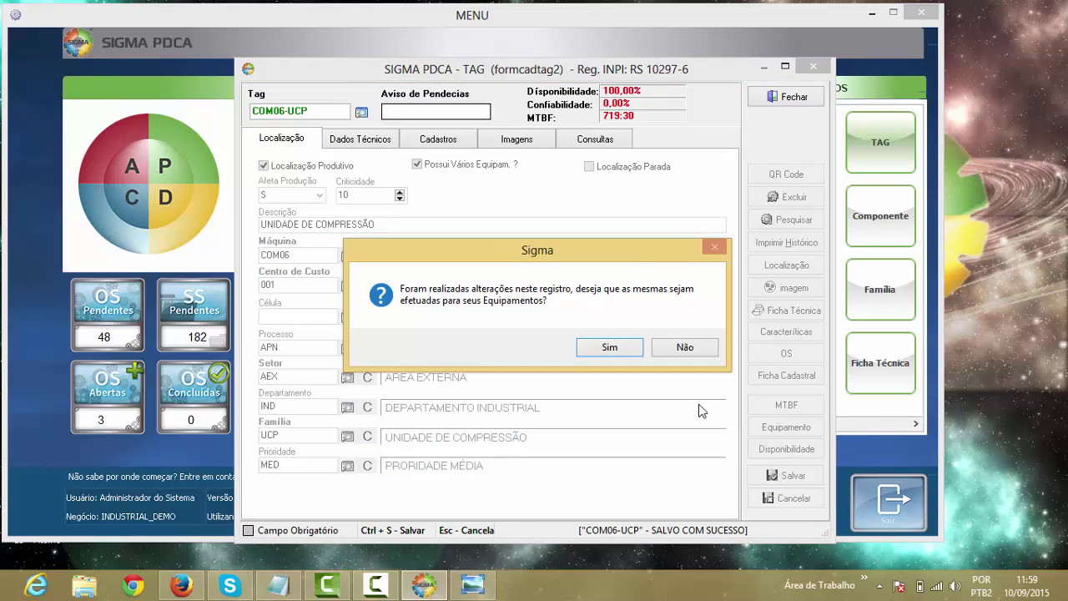
{"action": "left_click", "coordinate": [609, 349]}
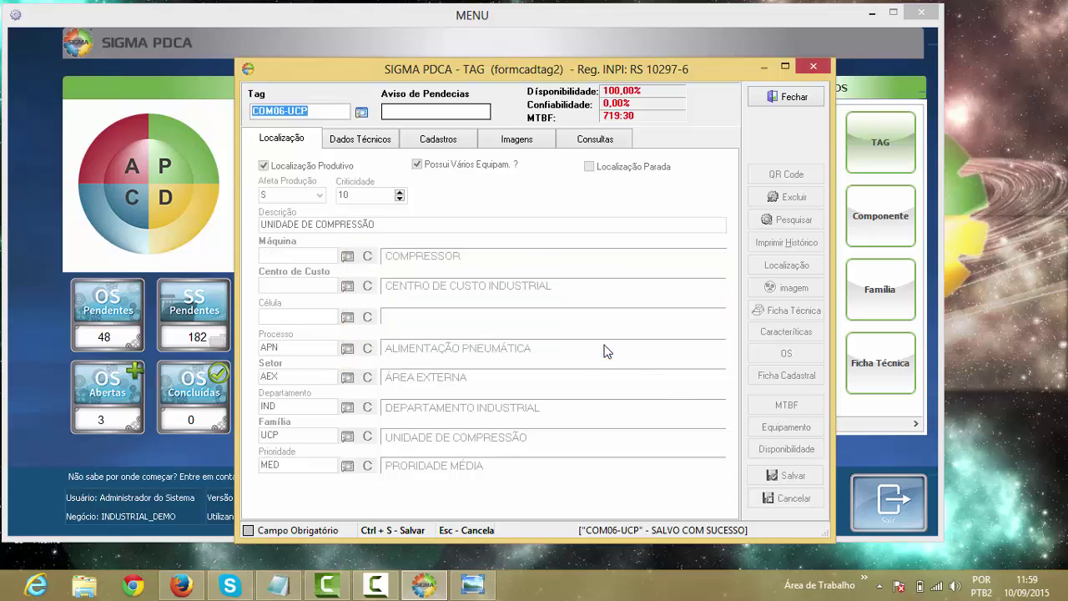
{"action": "left_click", "coordinate": [780, 98]}
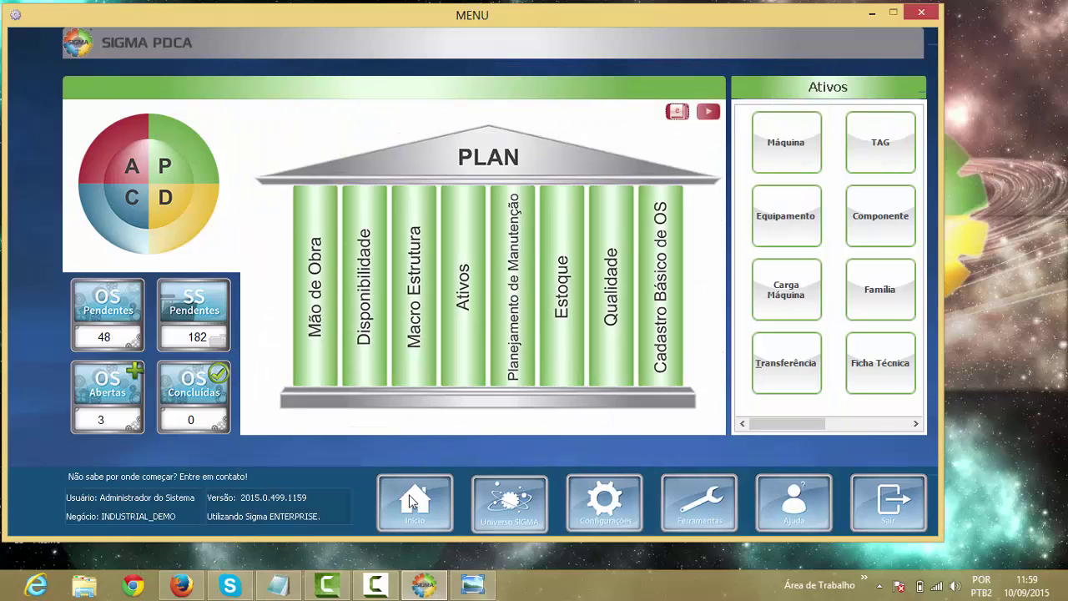
{"action": "left_click", "coordinate": [408, 496]}
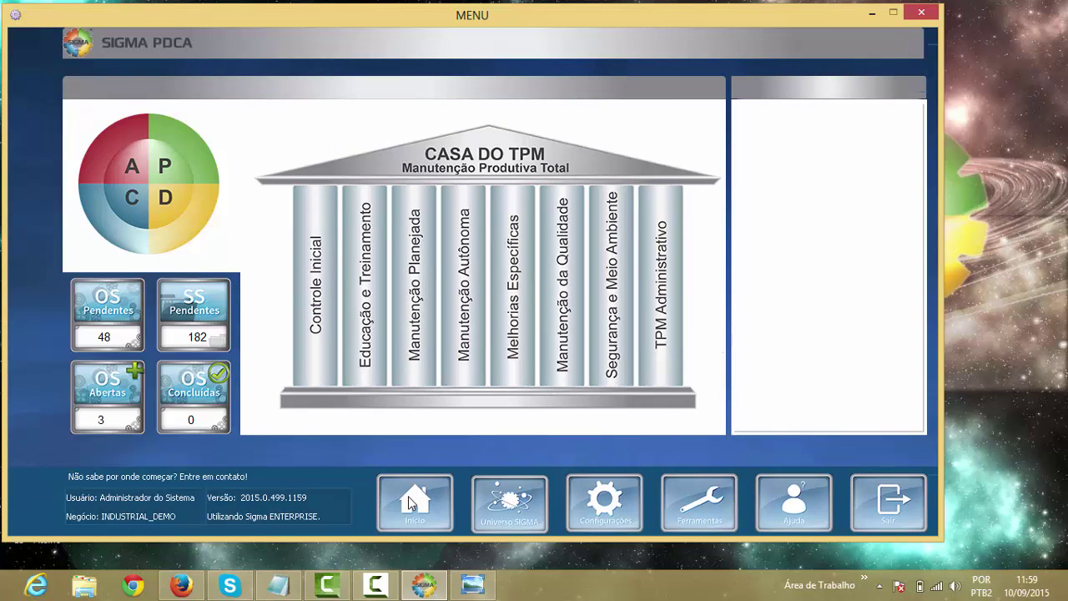